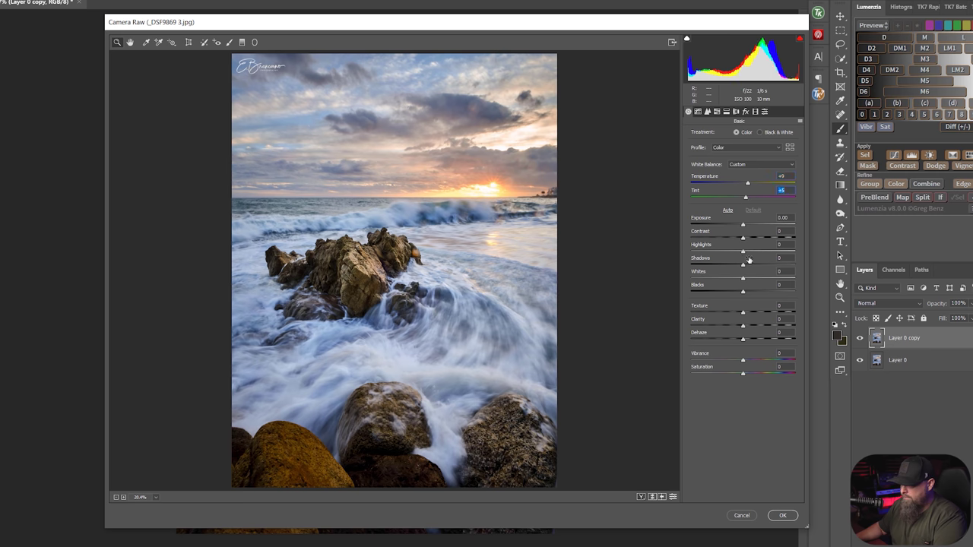
Step: Lower the Camera Raw highlights to -13 and the exposure to -0.35, and apply the filter to the layer copy
left_click_drag(743, 252, 740, 226)
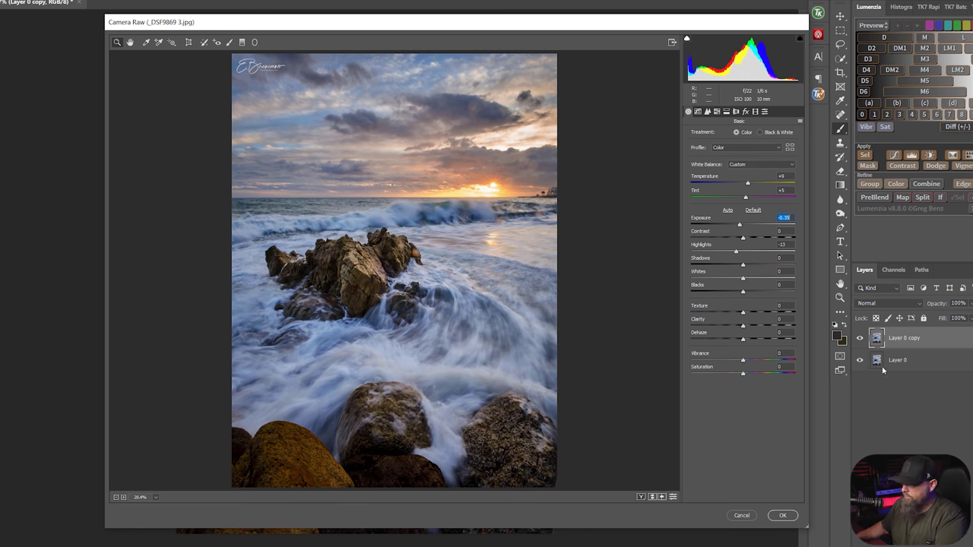
left_click(780, 515)
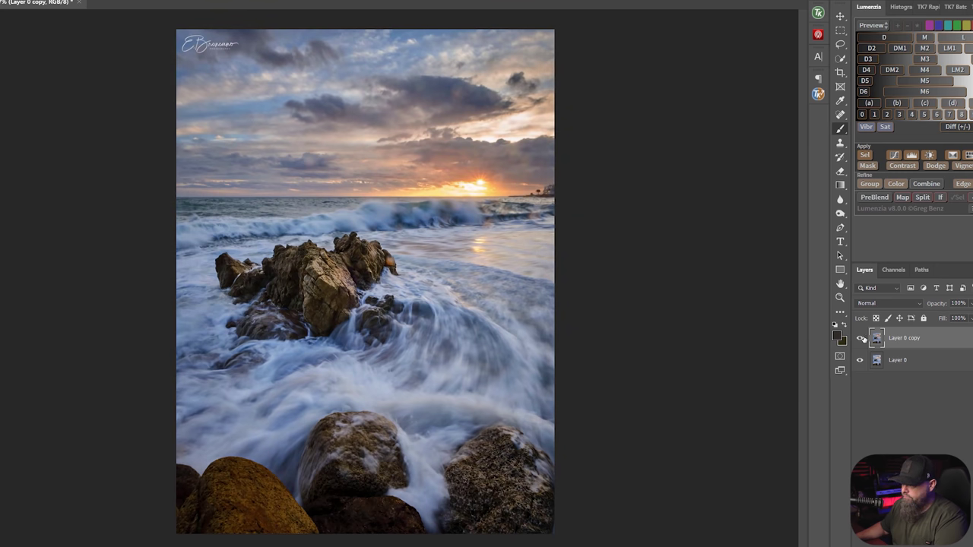
Step: Compare the photo with and without the Camera Raw layer, both as a whole and close up on the swirling water
left_click(860, 339)
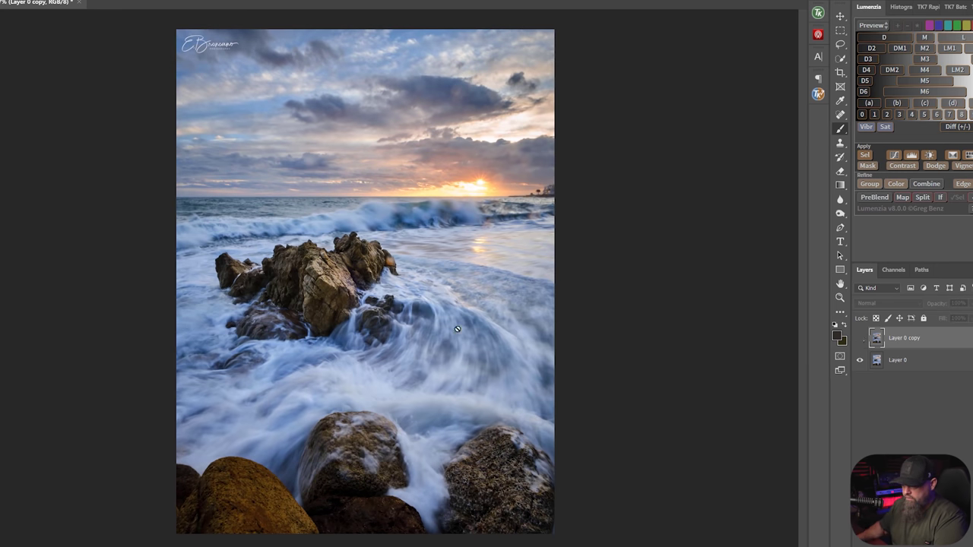
left_click(860, 338)
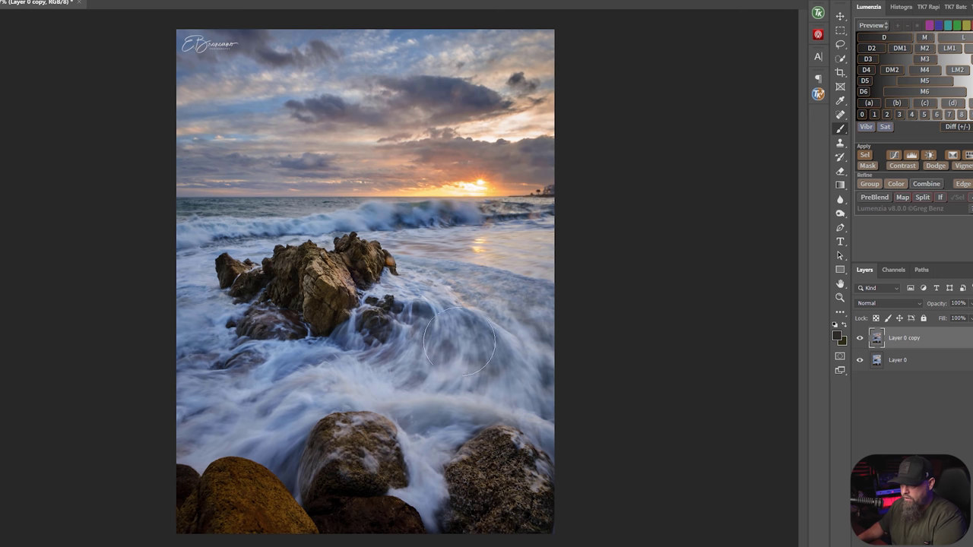
left_click(357, 390)
key("bracketleft")
key("bracketleft")
key("bracketleft")
key("bracketleft")
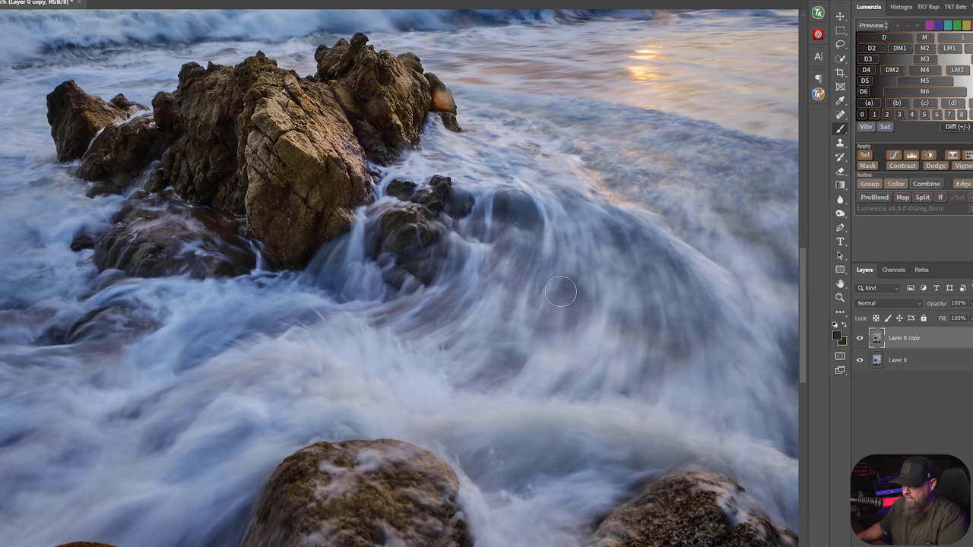
left_click_drag(635, 225, 493, 291)
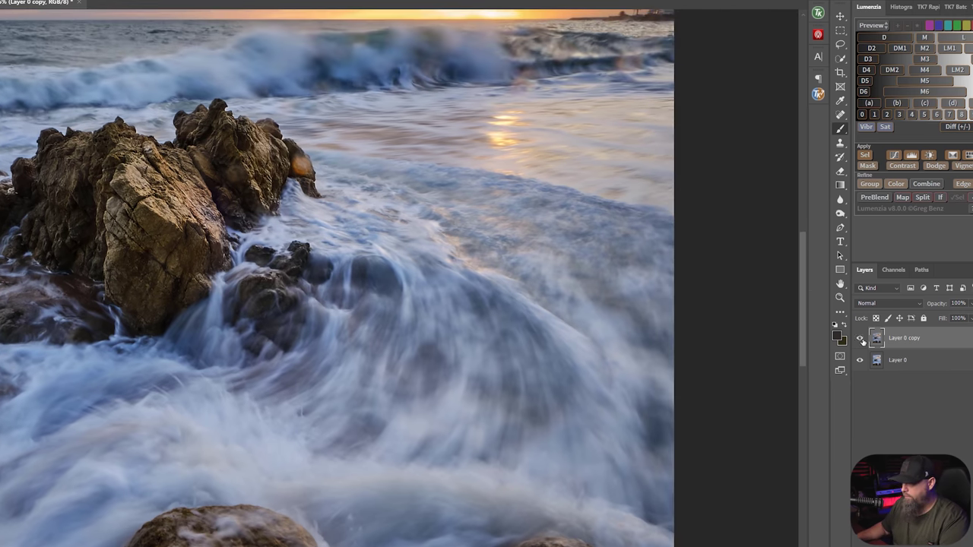
left_click(861, 338)
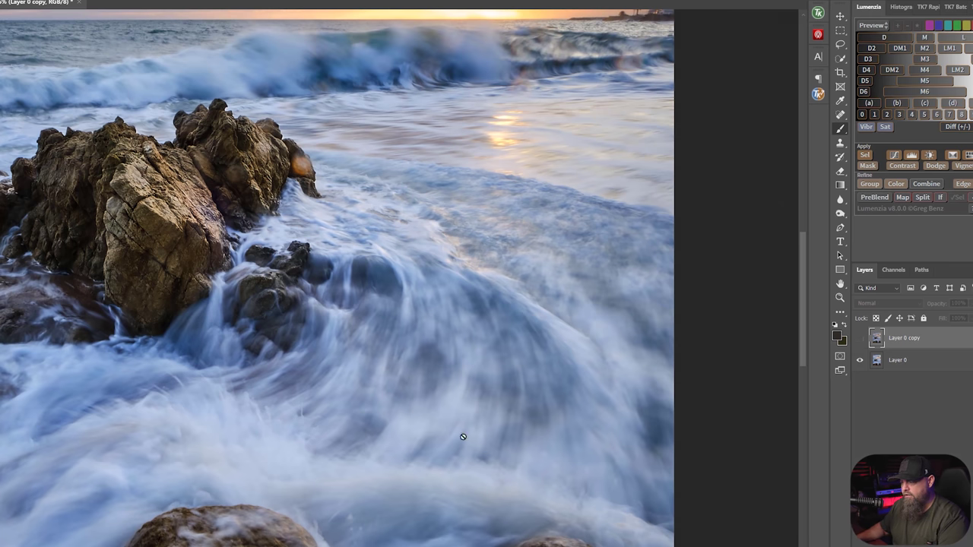
left_click(860, 338)
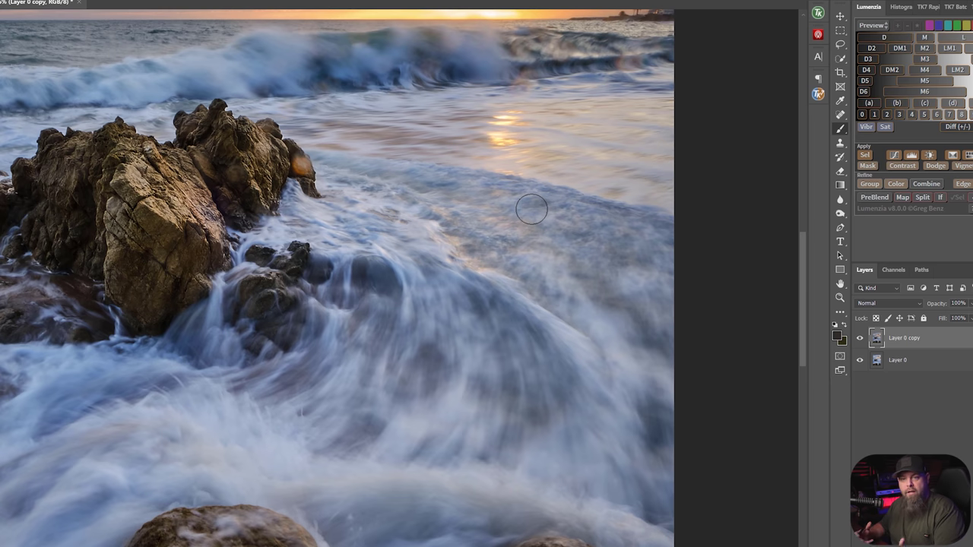
Step: Crop the photo to about 3431 × 4589 px, trimming the upper-left edges so the signature is cut off
key("ctrl+0")
scroll(469, 324, "down", 6)
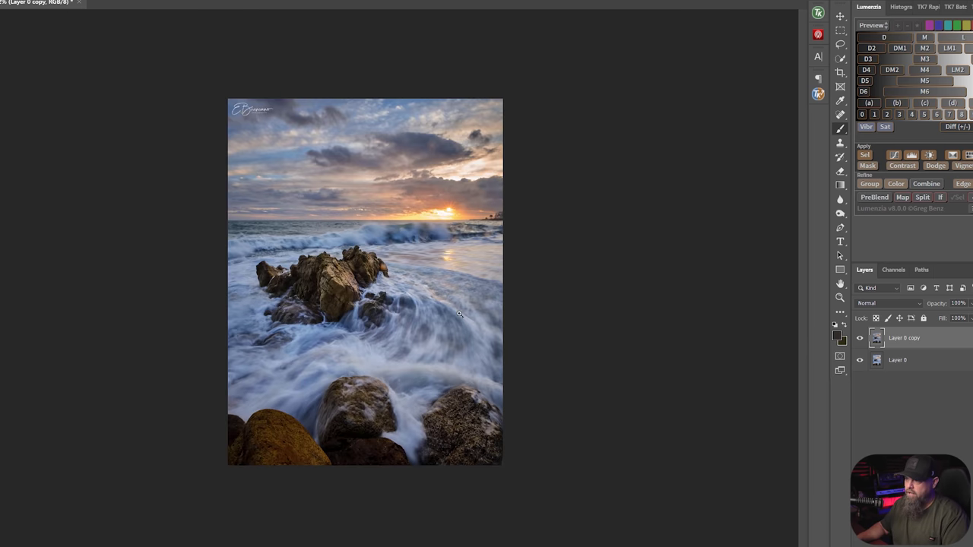
scroll(553, 257, "up", 1)
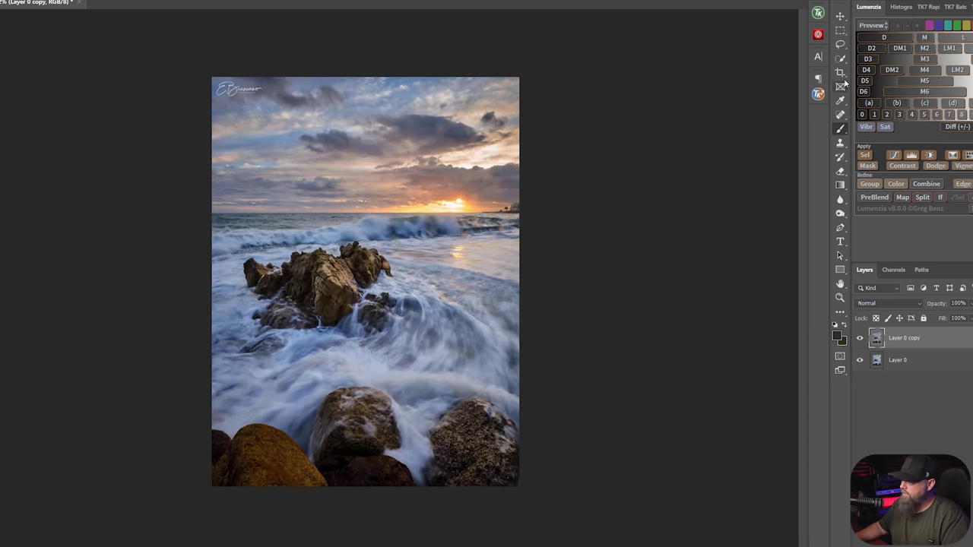
key("c")
left_click_drag(219, 86, 222, 88)
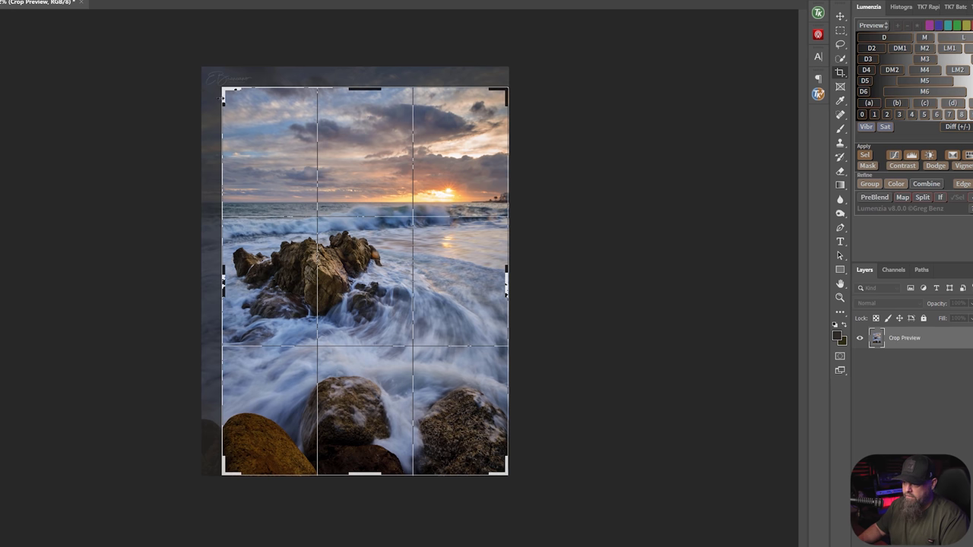
left_click_drag(225, 89, 223, 92)
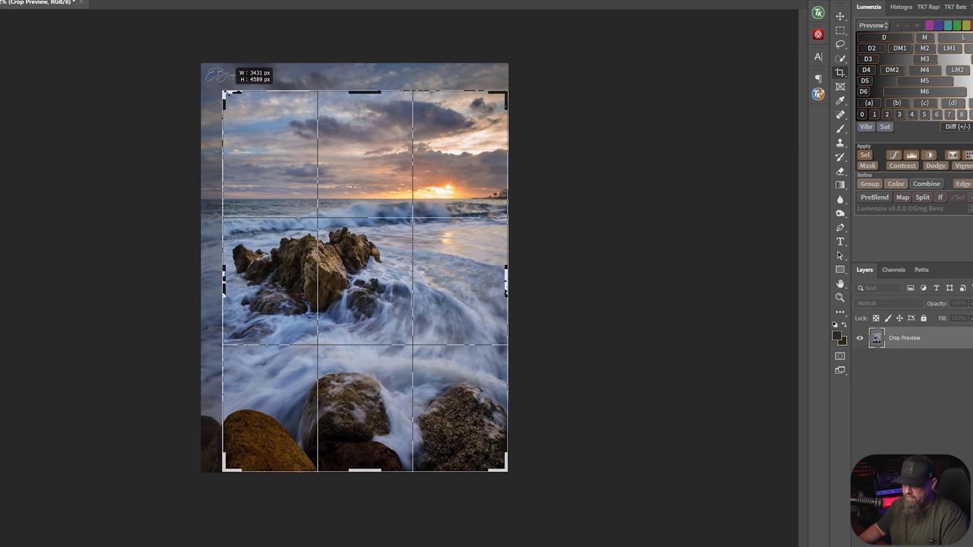
key("Return")
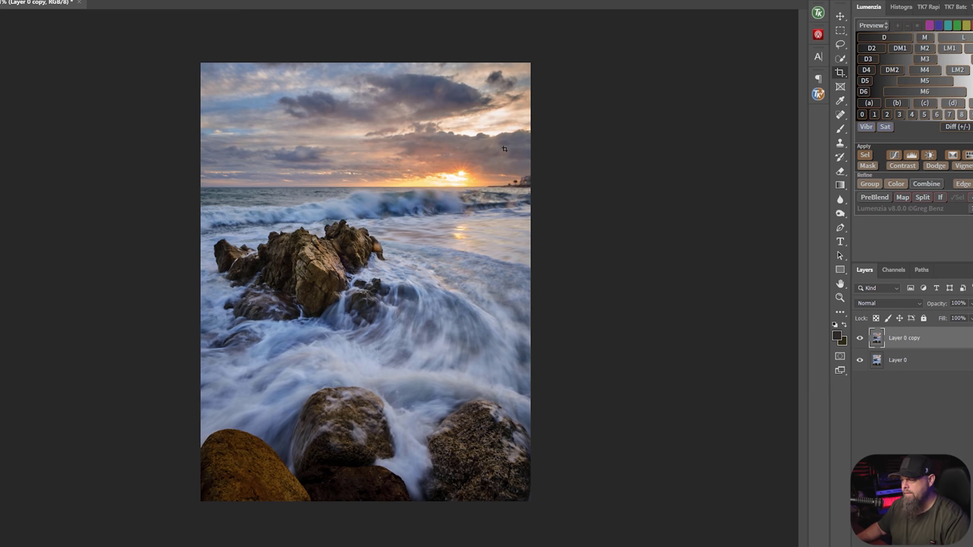
Step: Add a blank layer above Layer 0 copy and set its blend mode to Soft Light
left_click_drag(501, 159, 539, 148)
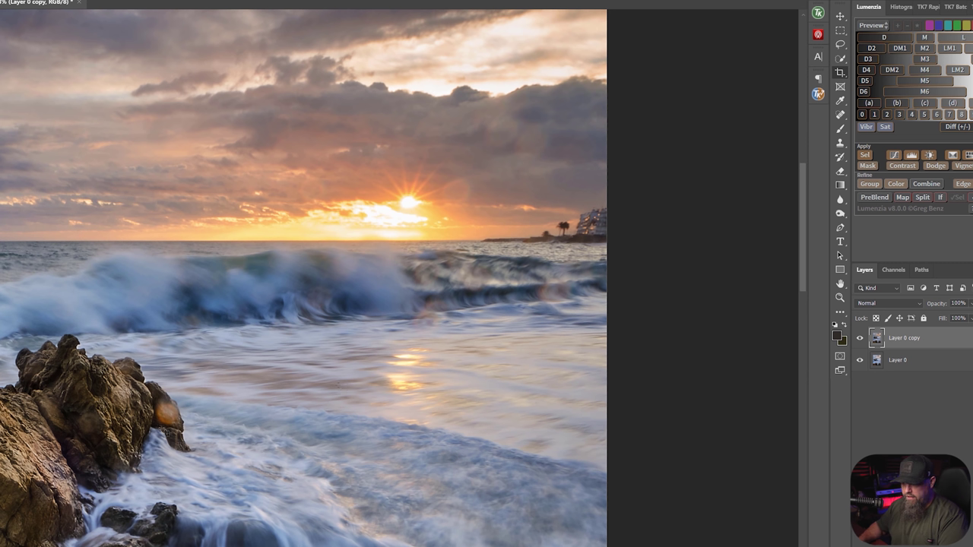
left_click_drag(338, 341, 301, 343)
key("b")
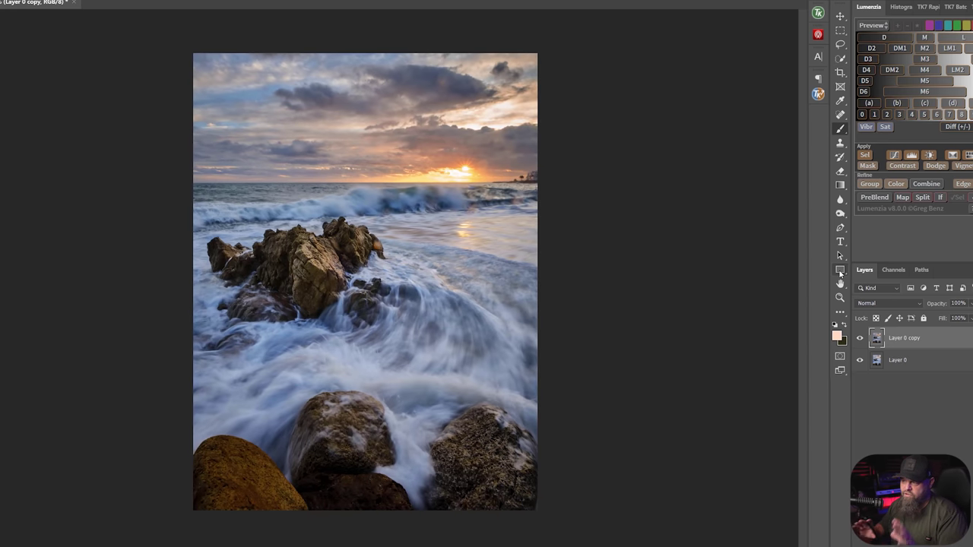
key("ctrl+shift+alt+n")
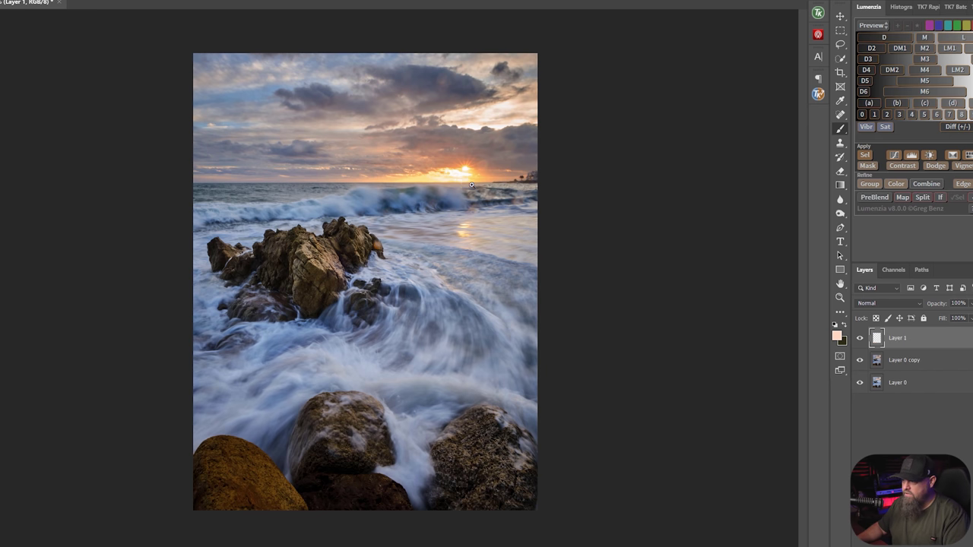
scroll(478, 190, "up", 2)
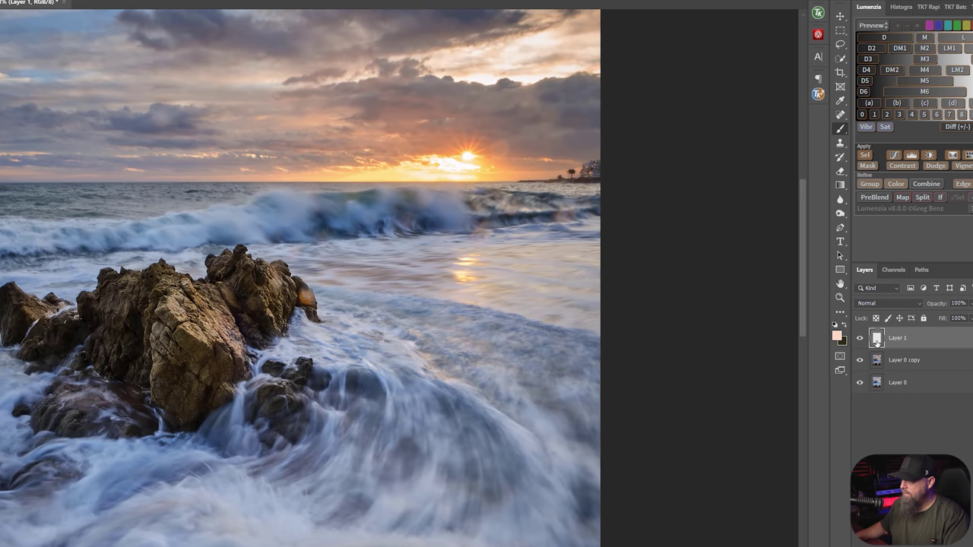
left_click(889, 306)
left_click(874, 433)
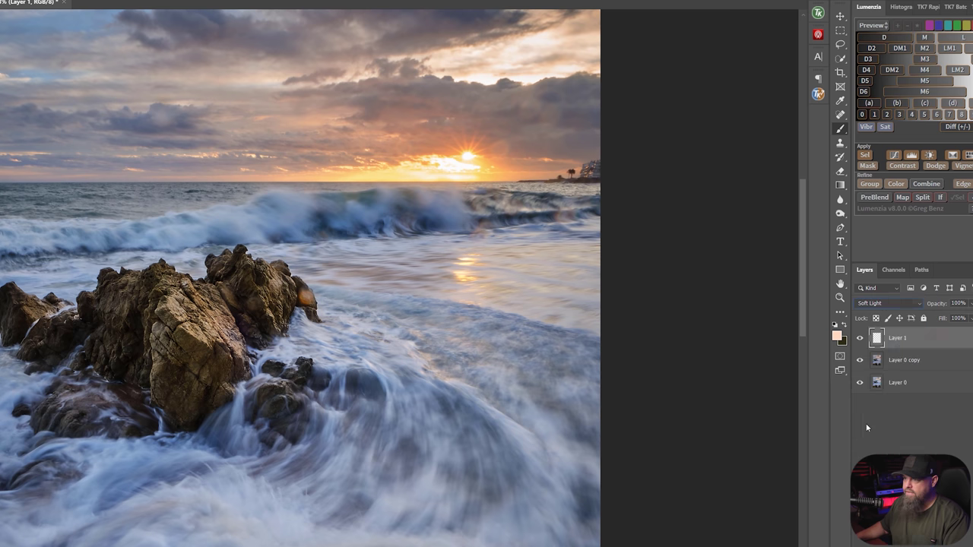
Step: Choose a light warm orange from the bright sky beside the sun as the foreground color
key("n")
left_click(480, 158)
left_click_drag(484, 155, 494, 156)
left_click(567, 134)
left_click(758, 127)
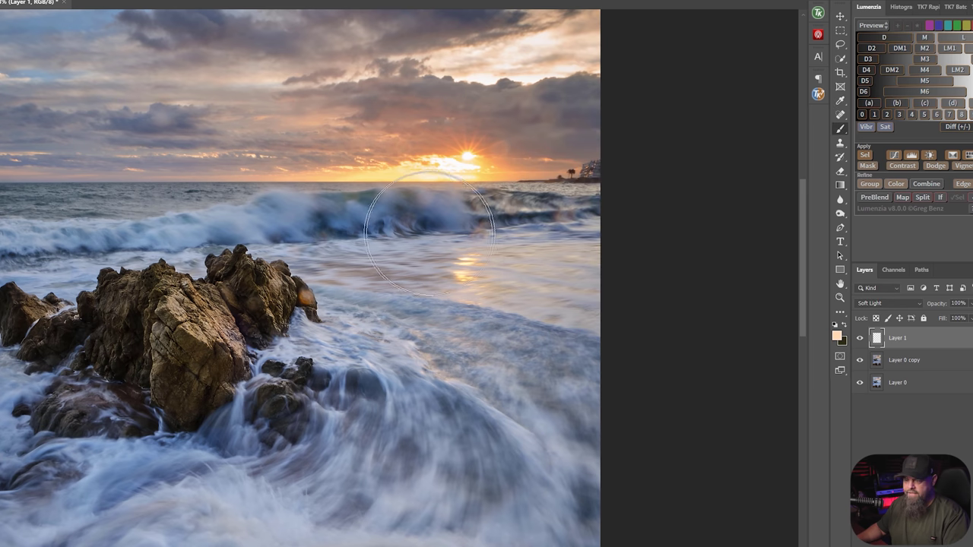
Step: Paint soft warm dabs of varying brush size over the sun and the glow around it on Layer 1
key("bracketleft")
key("bracketleft")
key("bracketleft")
key("bracketleft")
left_click(468, 158)
key("bracketright")
key("bracketright")
key("bracketright")
key("bracketright")
key("bracketright")
key("bracketright")
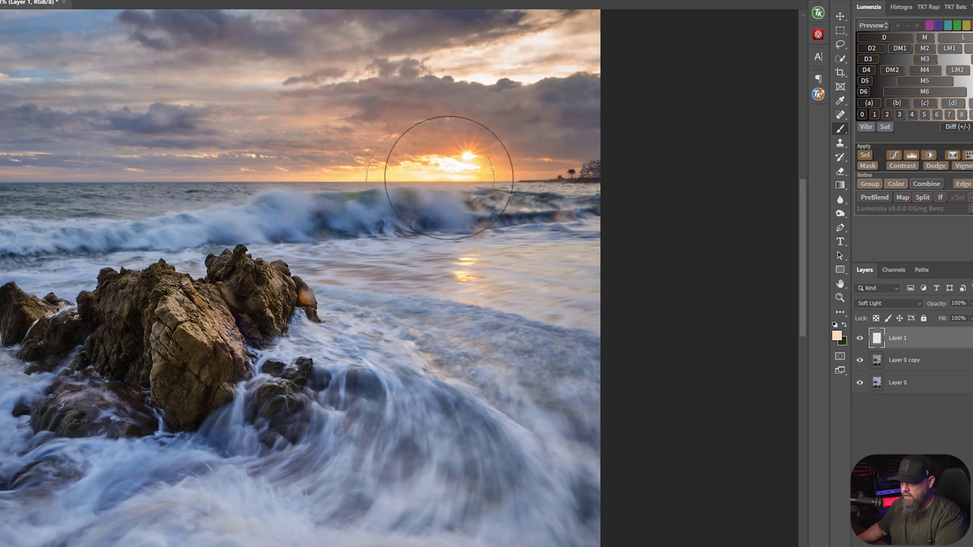
key("bracketleft")
key("bracketleft")
key("bracketleft")
left_click(453, 168)
key("bracketright")
key("bracketright")
key("bracketright")
key("bracketright")
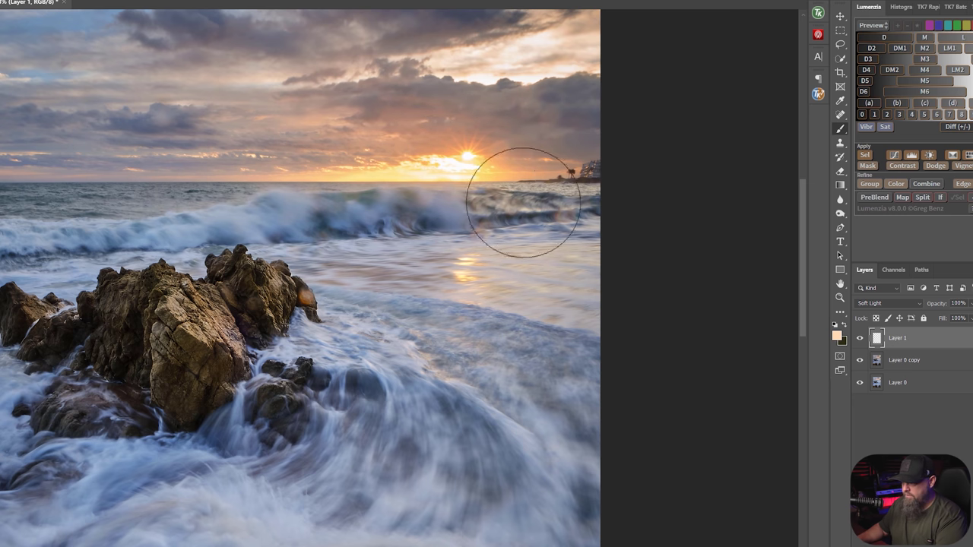
Step: Compare the sunset area with and without the painted glow on Layer 1
left_click(860, 339)
left_click(861, 338)
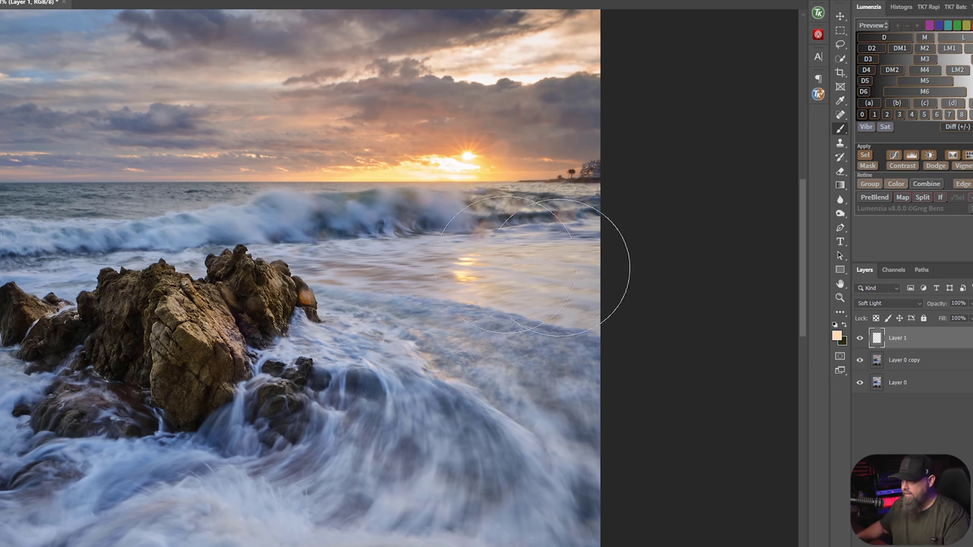
key("bracketleft")
key("bracketleft")
key("bracketleft")
key("bracketleft")
key("bracketleft")
key("[")
key("[")
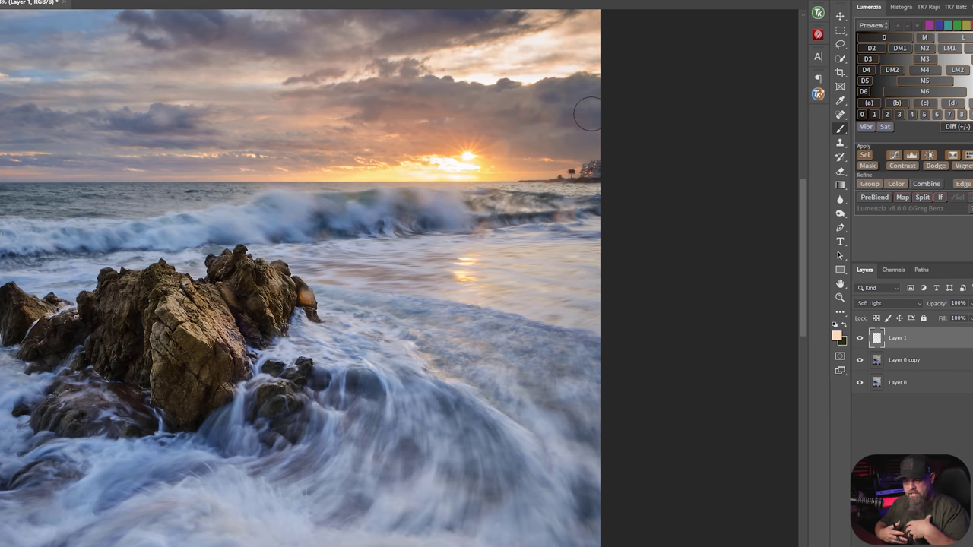
left_click(860, 339)
left_click(860, 339)
Step: Set the foreground color to the very dark brown 201d1a for darkening brushwork
key("ctrl+0")
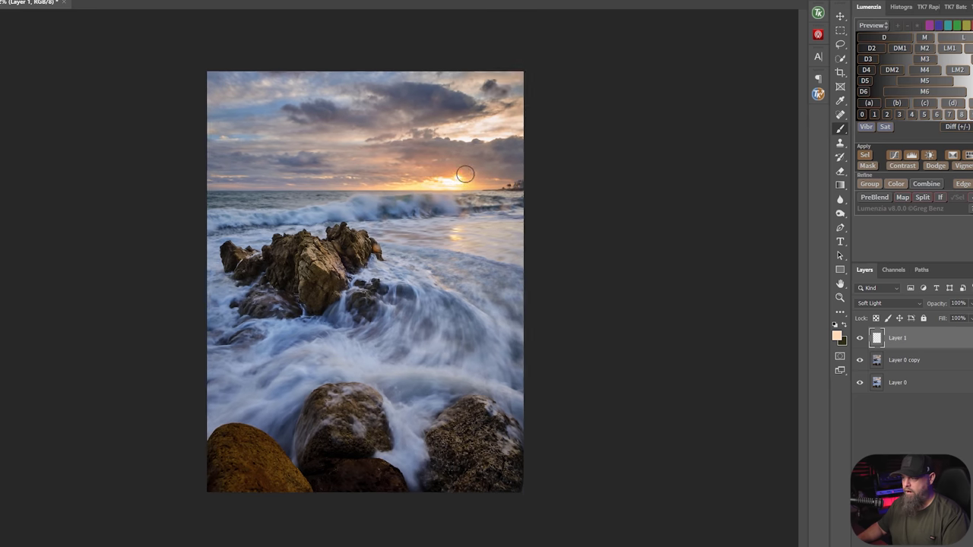
key("ctrl+0")
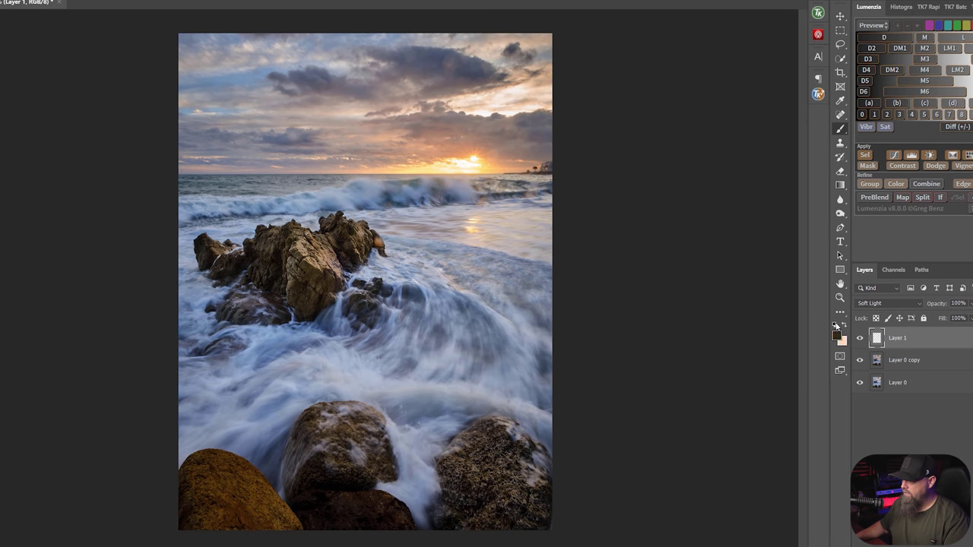
left_click(836, 336)
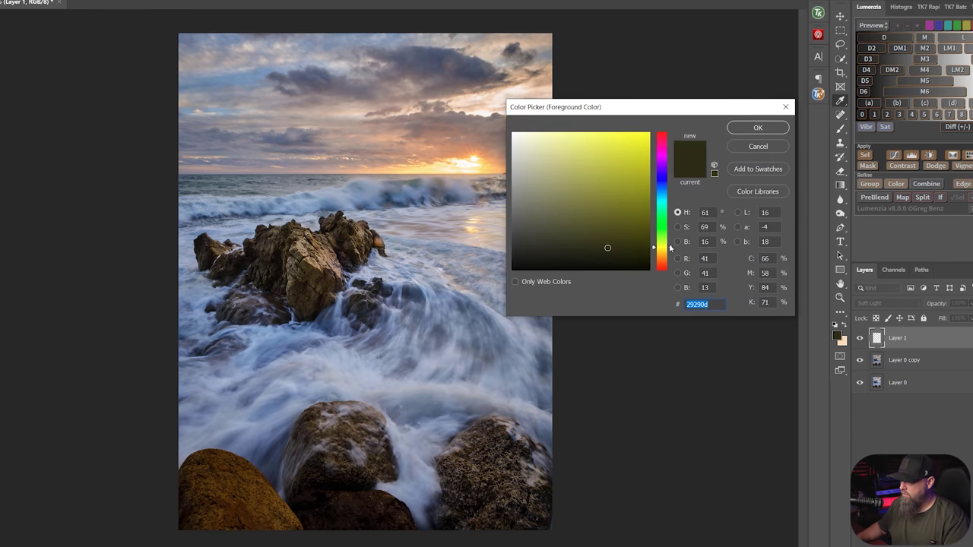
left_click_drag(669, 247, 670, 259)
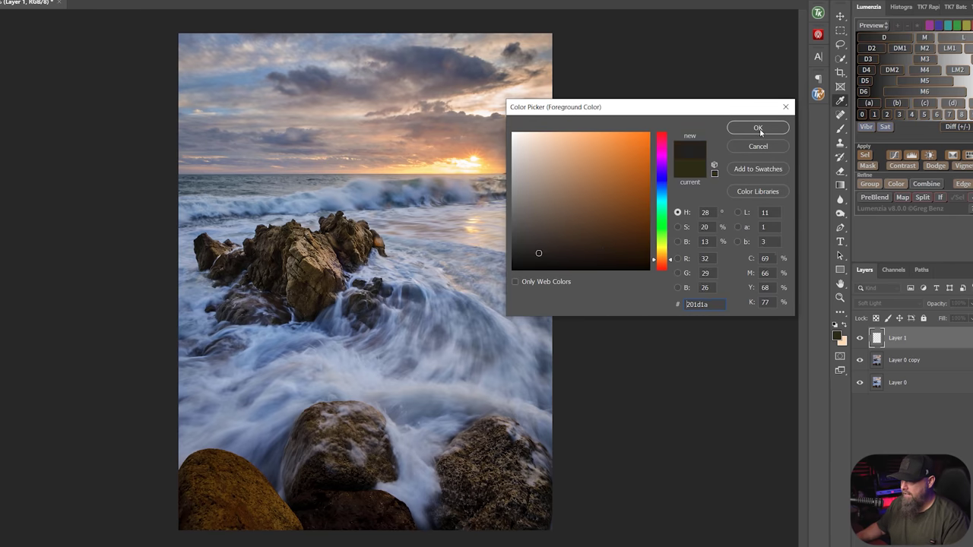
left_click(758, 128)
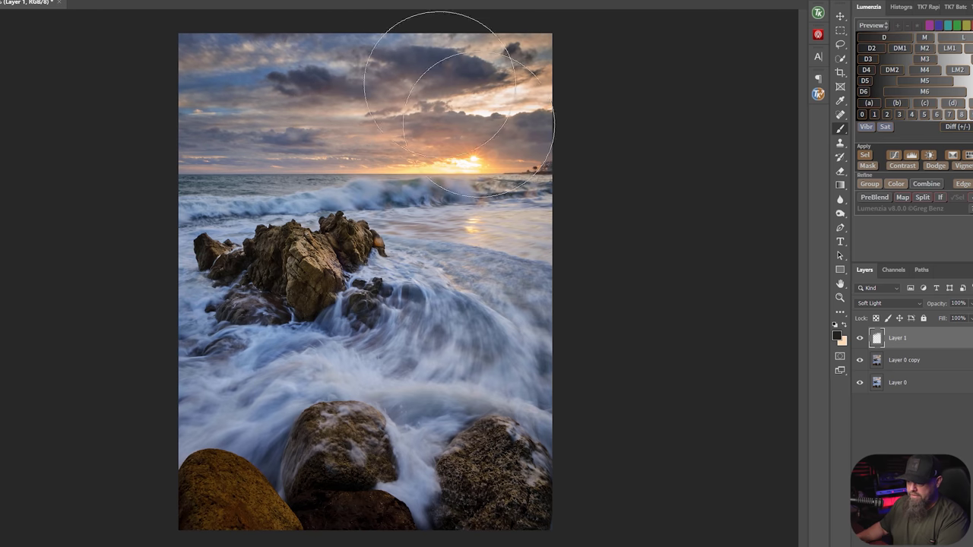
Step: Add a Levels adjustment masked with the L luminosity selection and set its midtones to 0.67
left_click(962, 37)
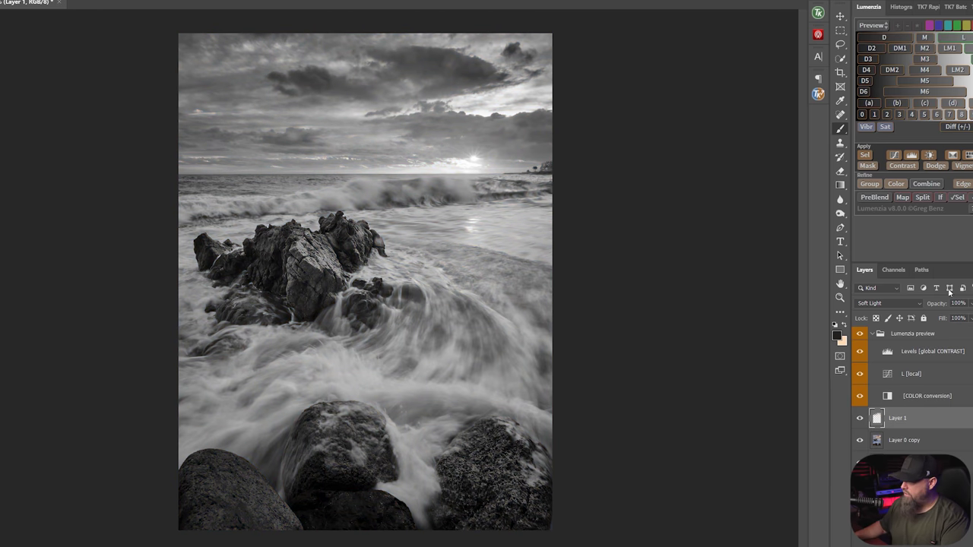
left_click(912, 155)
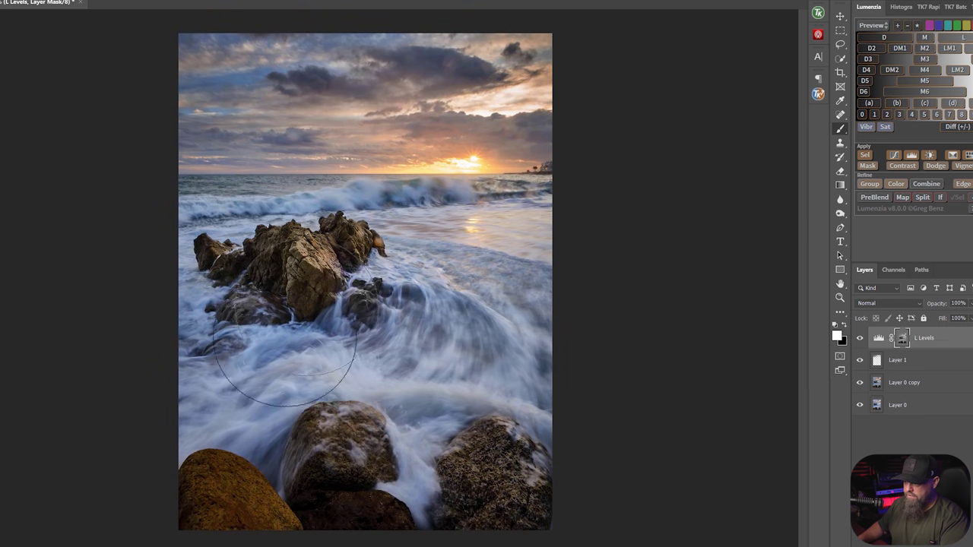
left_click(880, 339)
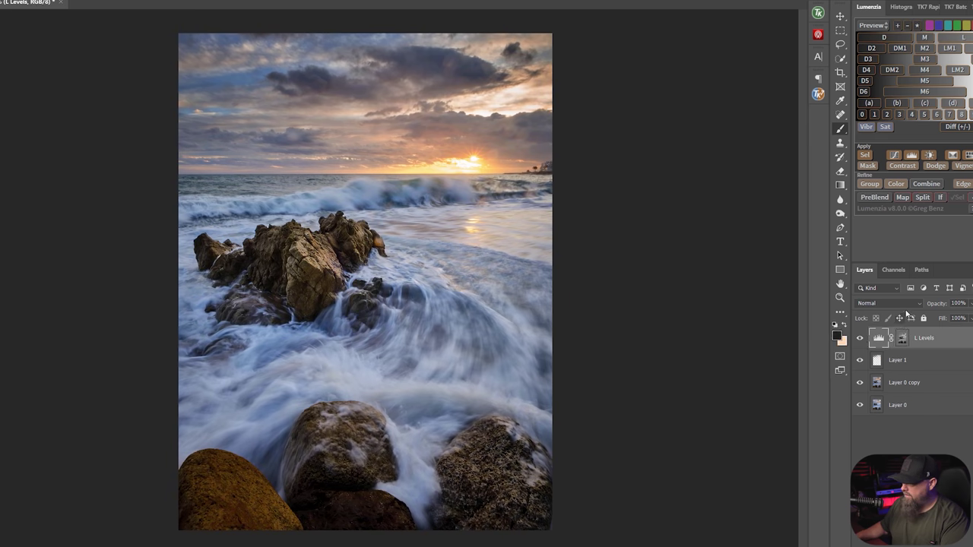
double_click(879, 338)
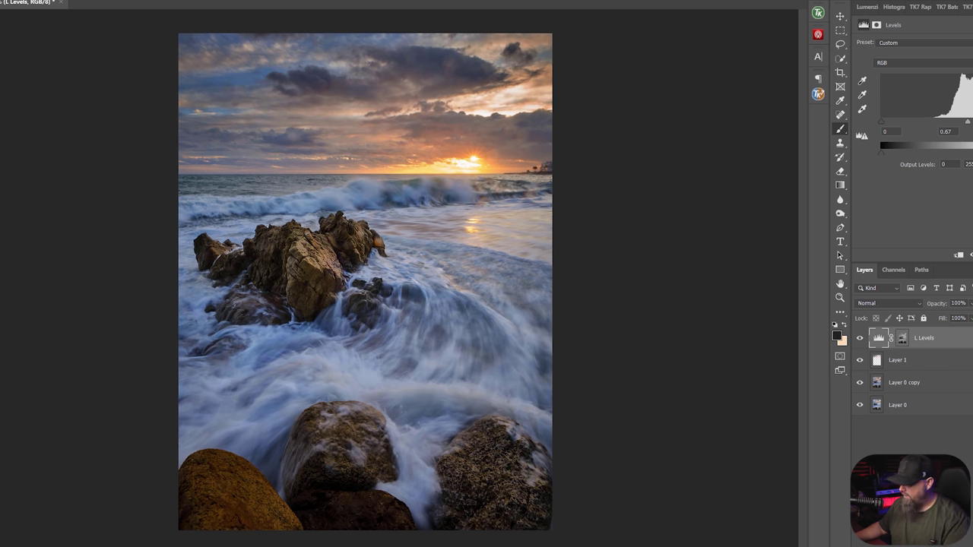
left_click(873, 8)
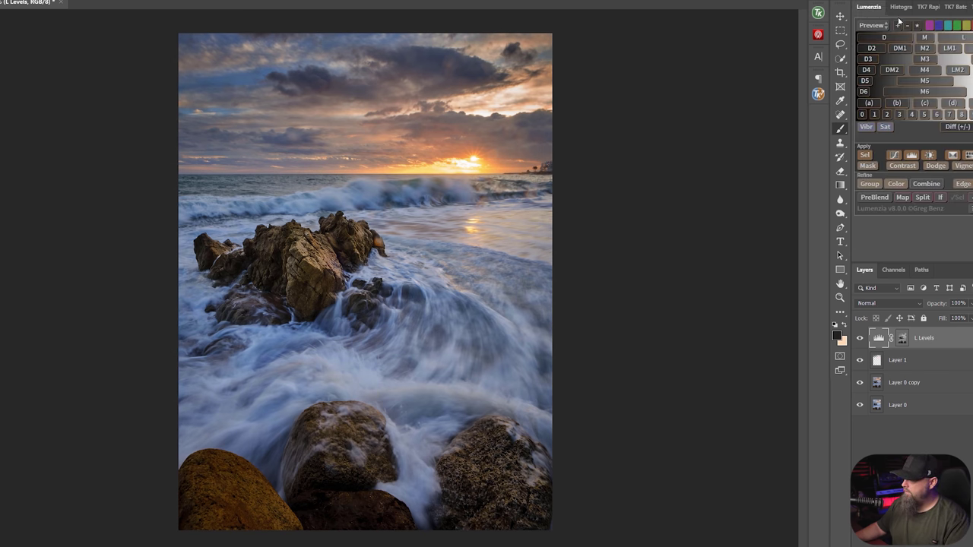
Step: Place the L Levels adjustment in a masked group, and gather all layers above Layer 0 into one enclosing group
left_click(867, 184)
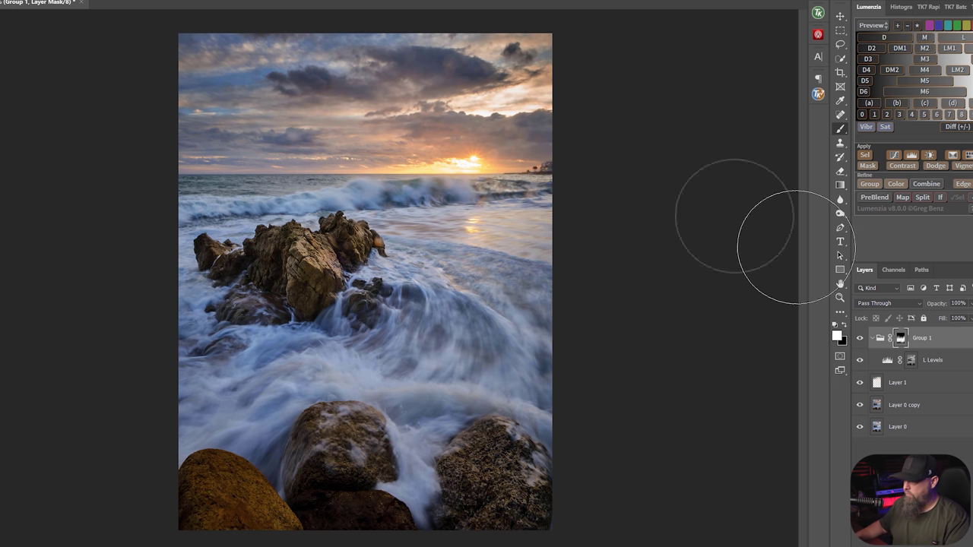
left_click(963, 399)
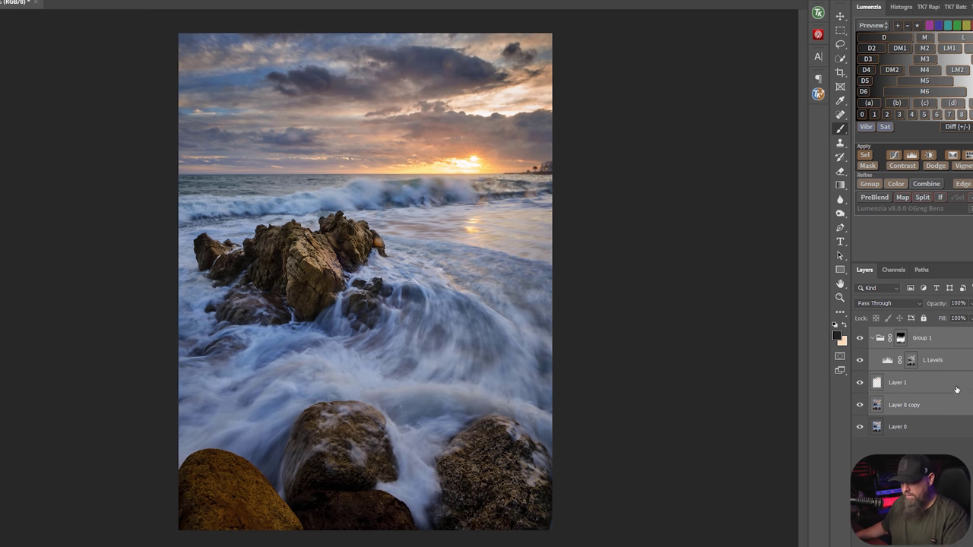
key("ctrl+g")
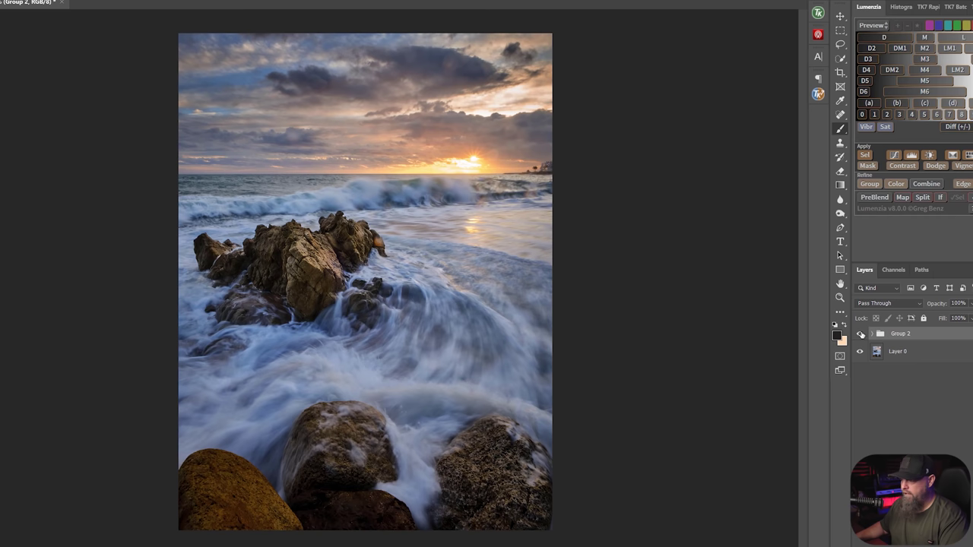
Step: Compare the seascape with and without all the edits by toggling the visibility of Group 2
left_click(859, 338)
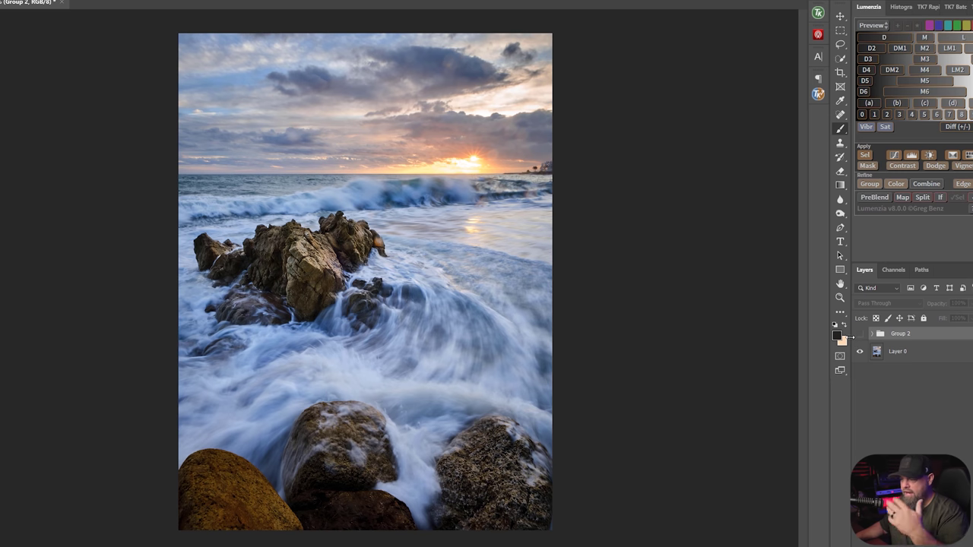
left_click(859, 333)
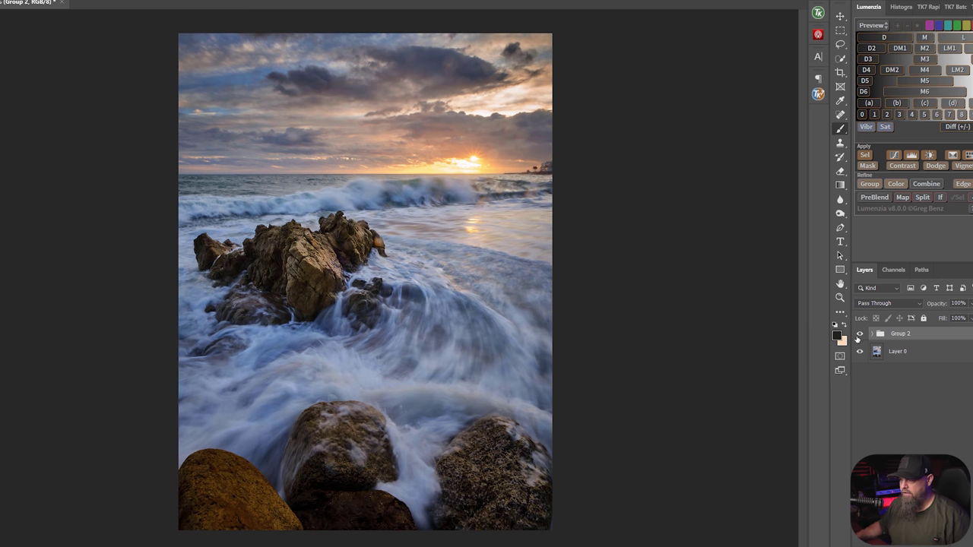
left_click(859, 334)
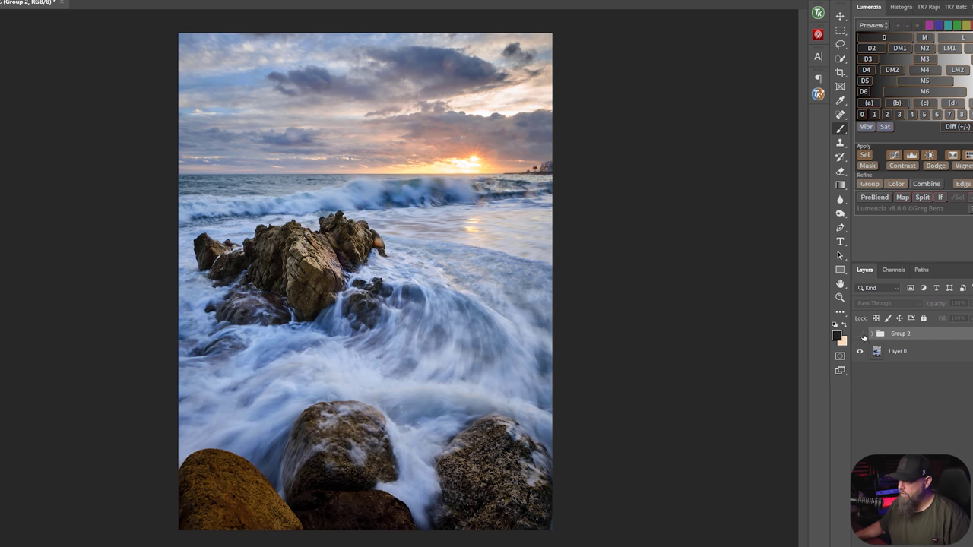
left_click(861, 336)
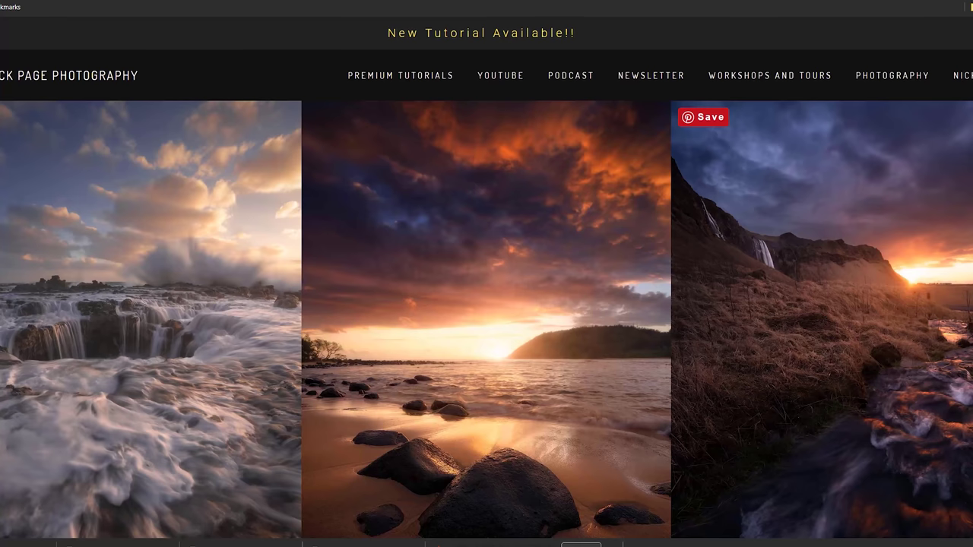
Step: Switch to the photography website in the browser and look through the landscape photos in its home page gallery
scroll(487, 304, "down", 10)
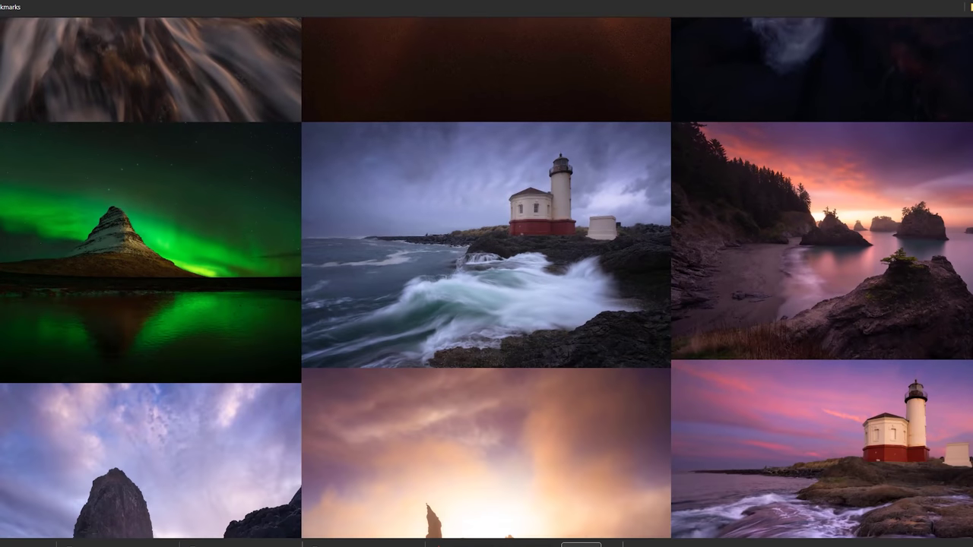
scroll(486, 278, "down", 8)
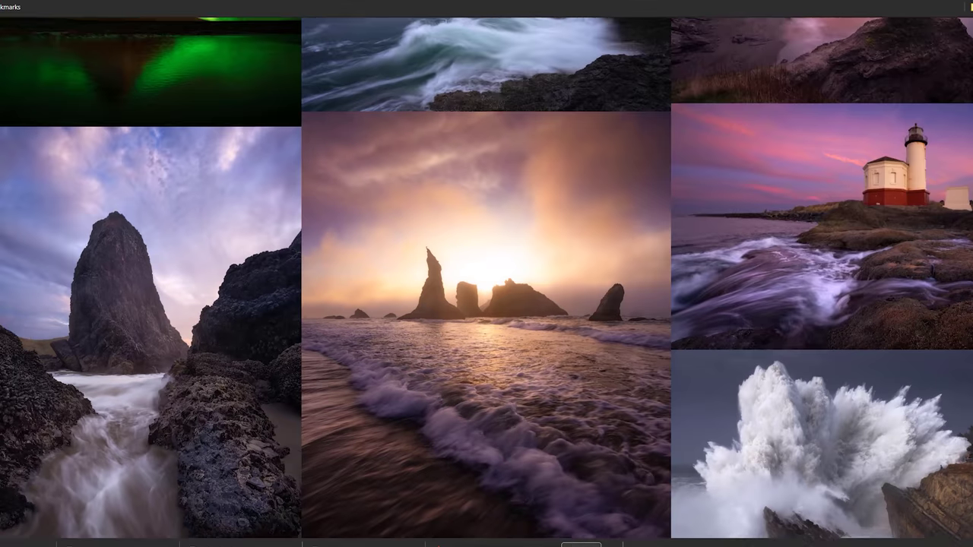
scroll(487, 278, "down", 3)
scroll(487, 279, "down", 2)
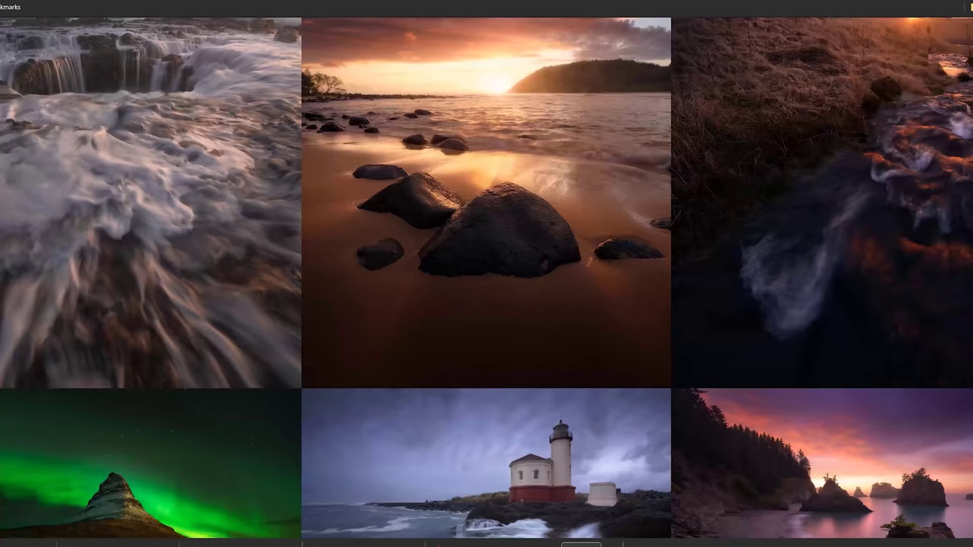
scroll(792, 74, "up", 4)
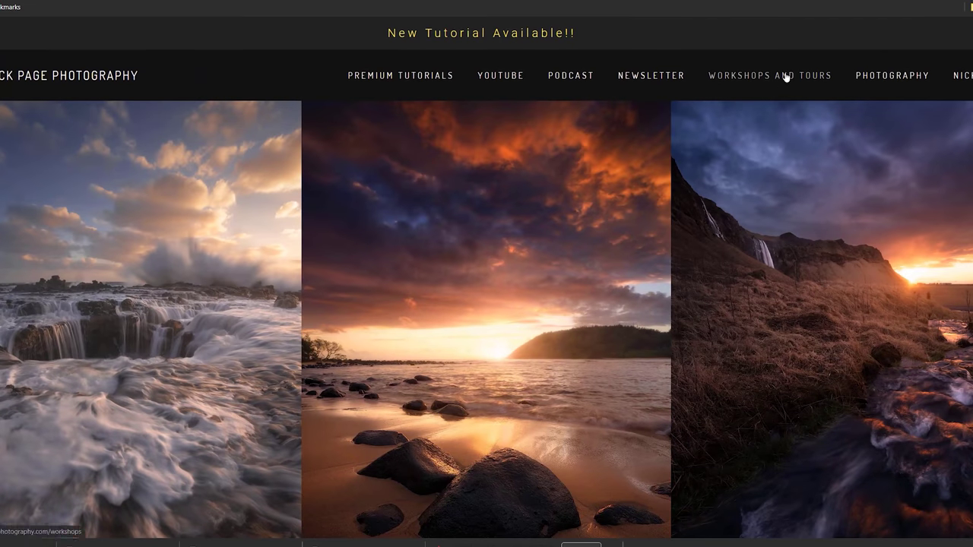